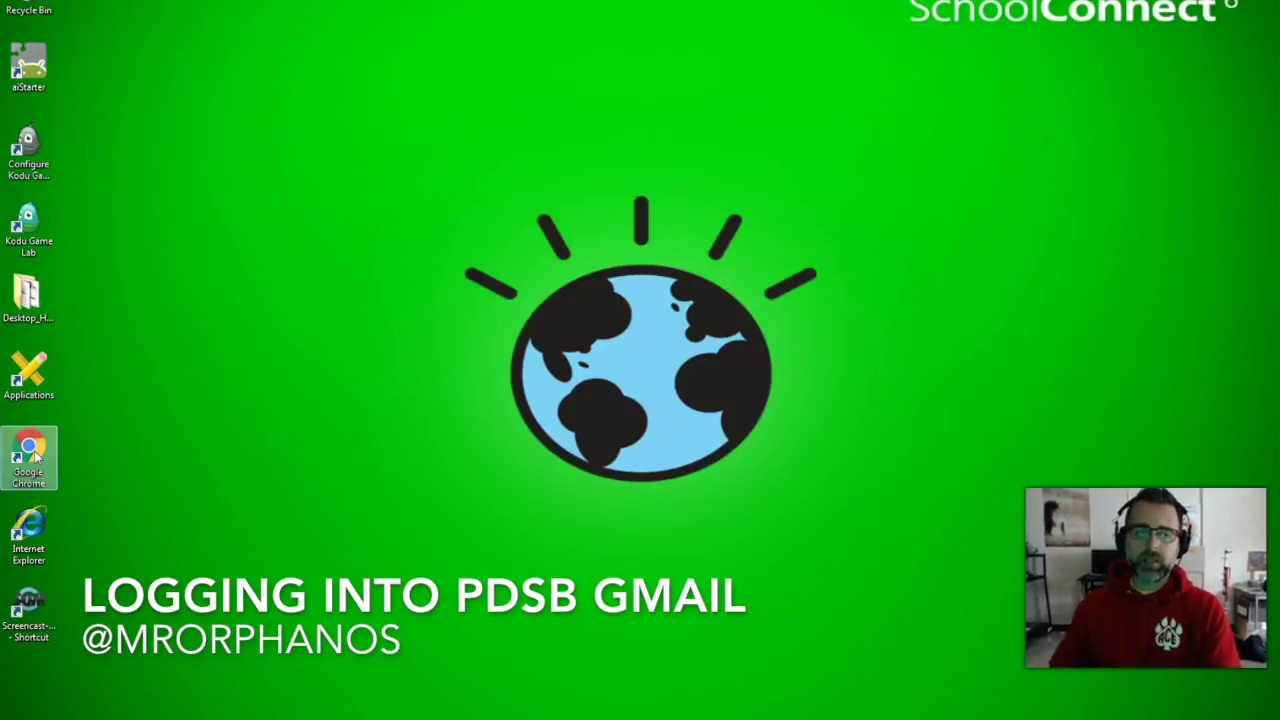
- Launch Google Chrome from the board's All Applications list in the Applications launcher
left_click(51, 467)
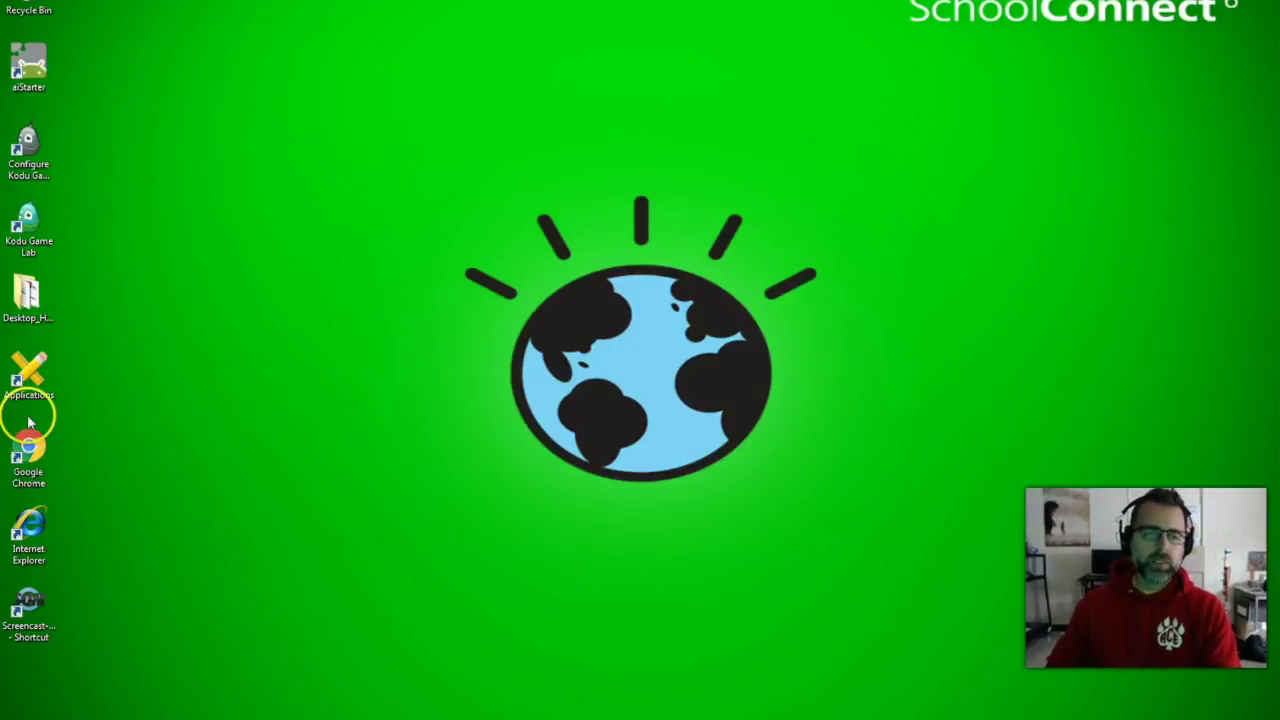
left_click(30, 385)
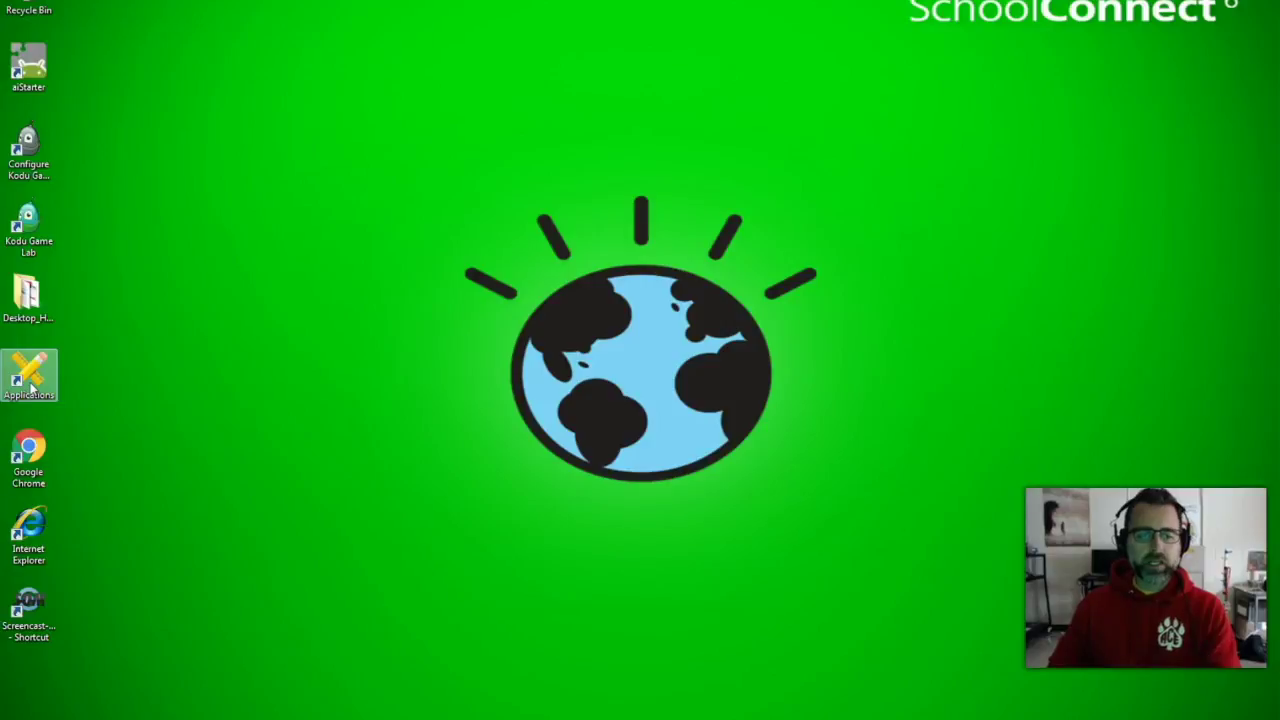
left_click(183, 586)
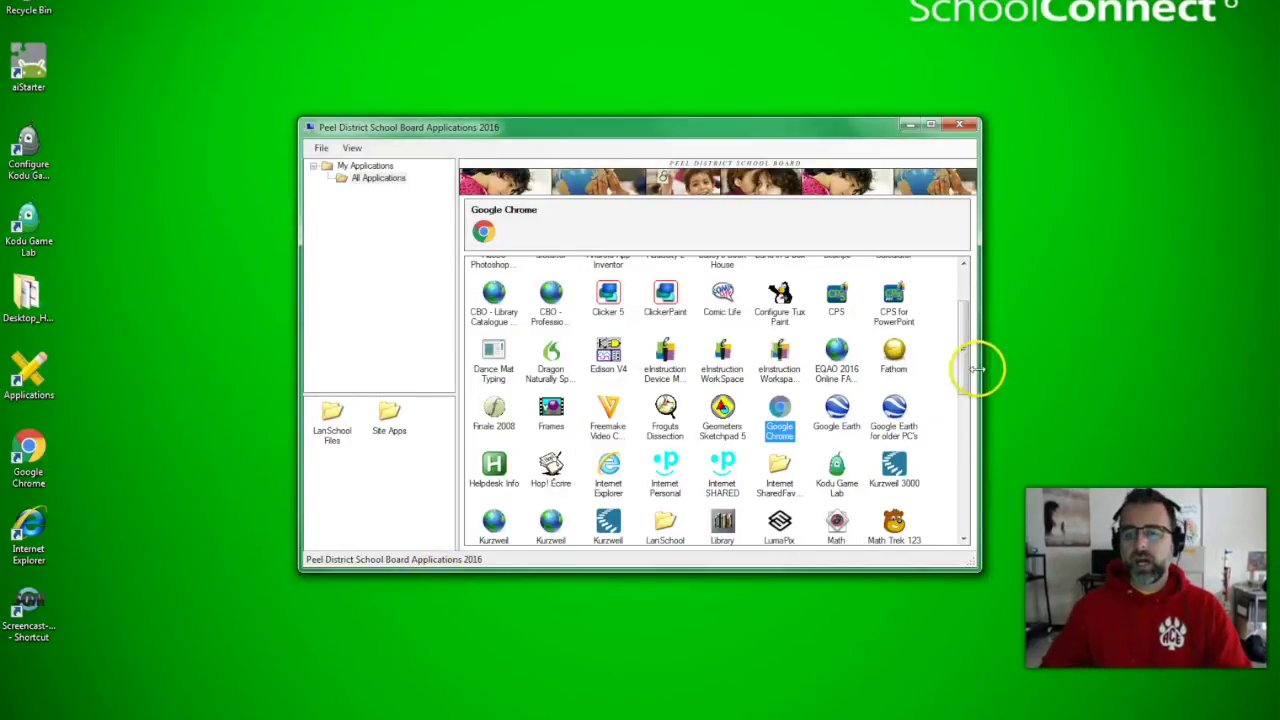
mouse_move(966, 371)
left_mouse_down()
mouse_move(963, 325)
mouse_move(965, 366)
left_mouse_up()
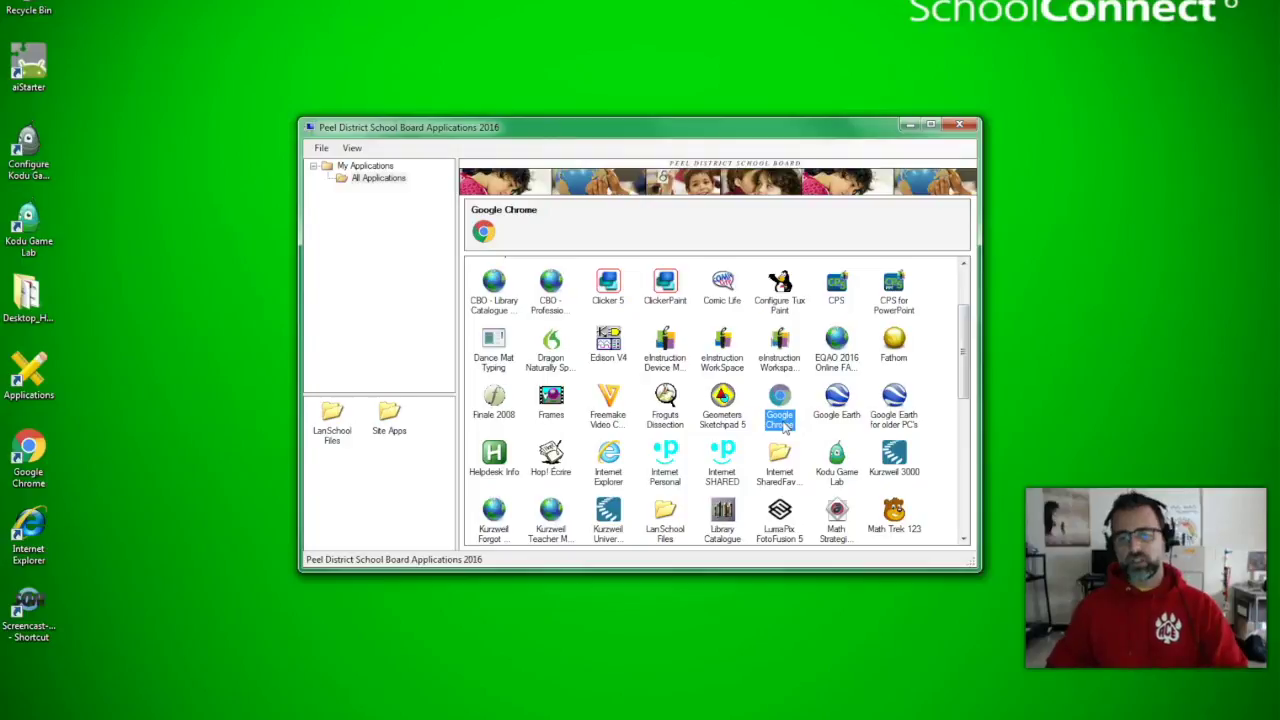
left_click(783, 400)
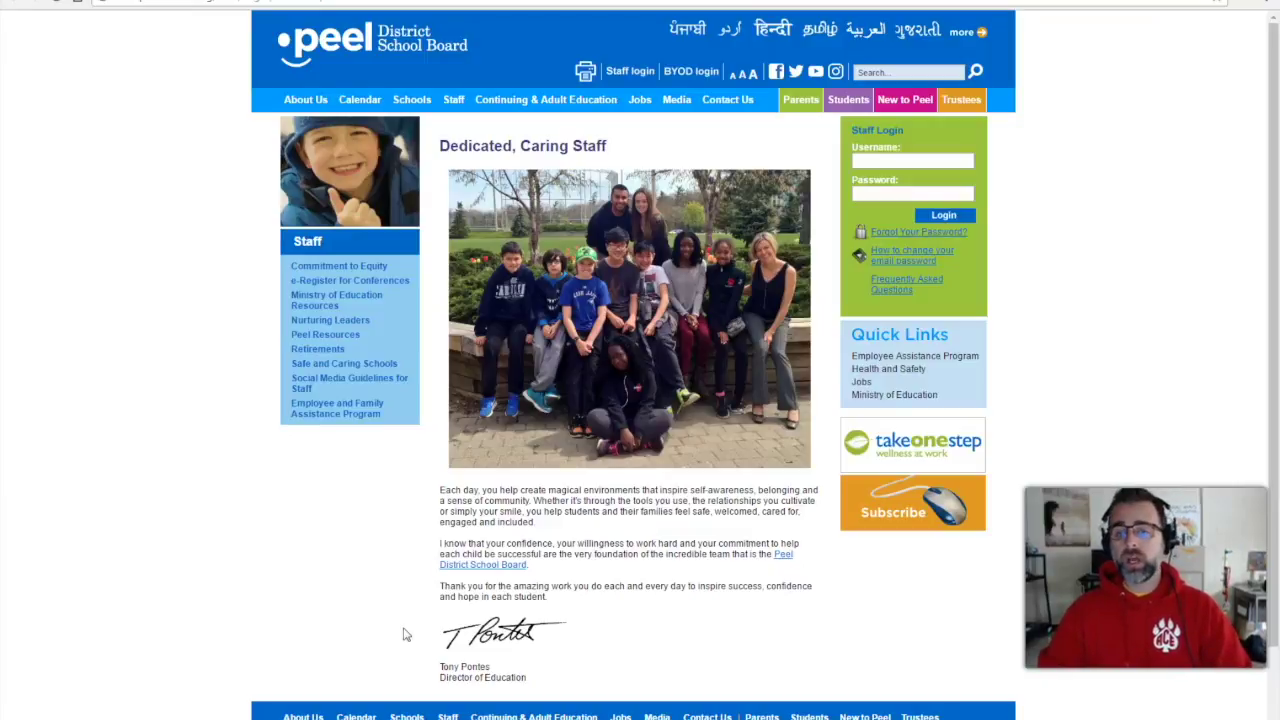
- Select the Staff Login username and password fields, then open a new browser tab
left_click(889, 161)
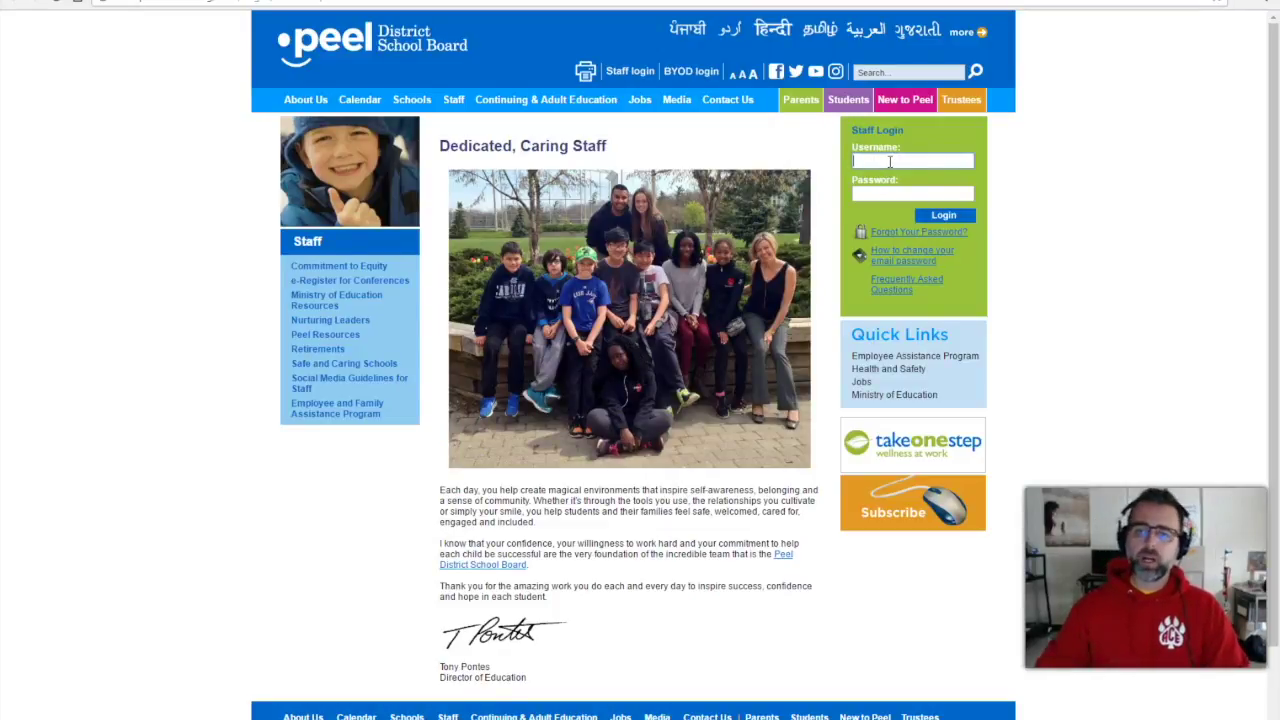
left_click(896, 190)
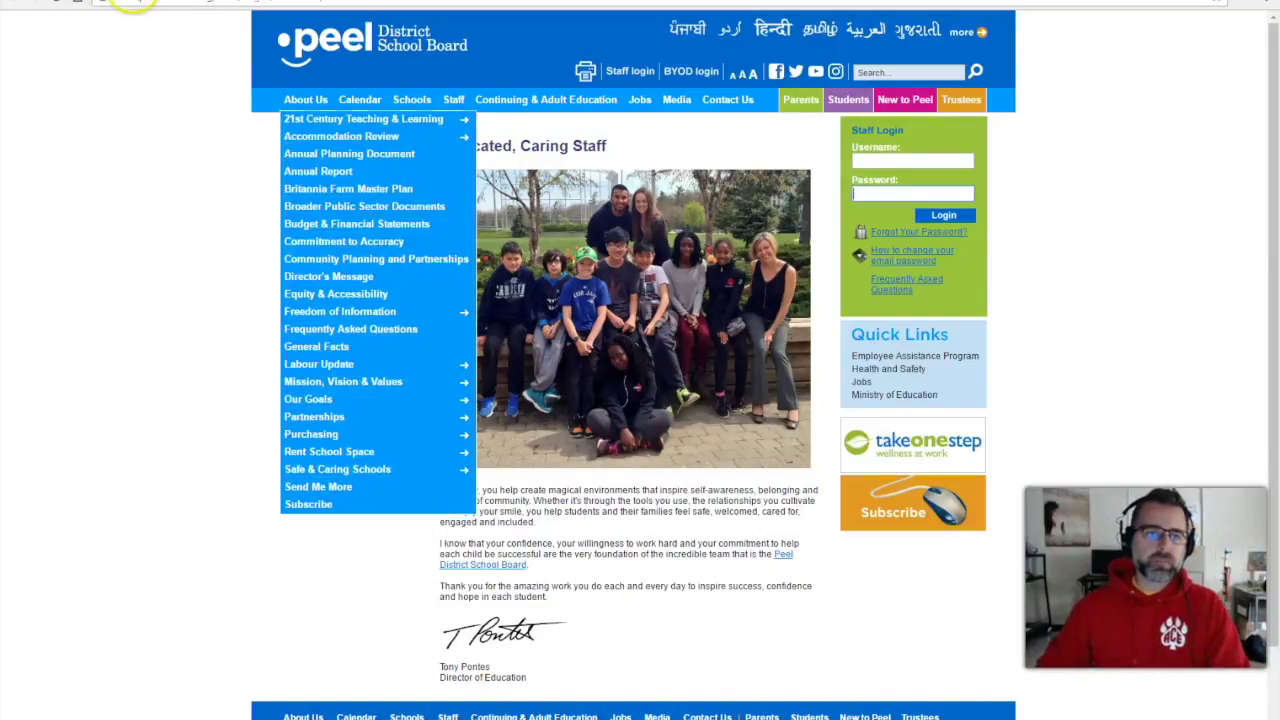
key("ctrl+t")
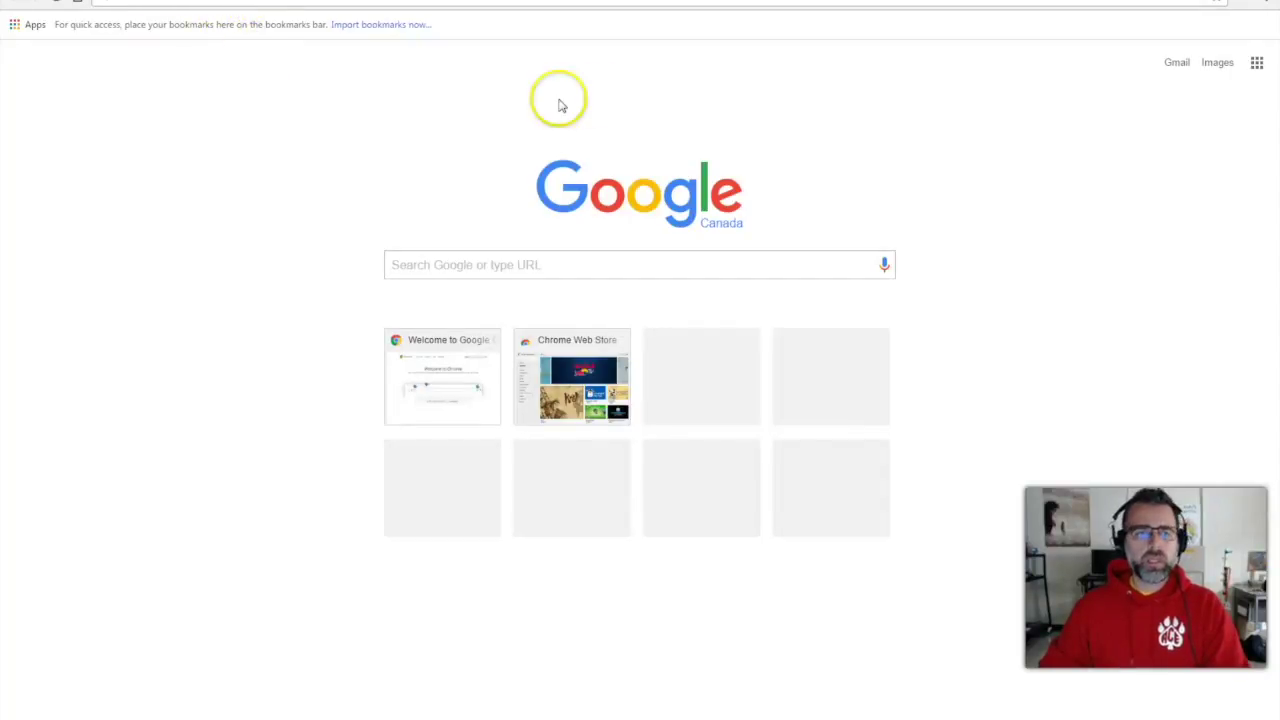
- Search Google for 'gmail' and follow the Gmail result to the Gmail home page
left_click(680, 268)
type("gmail")
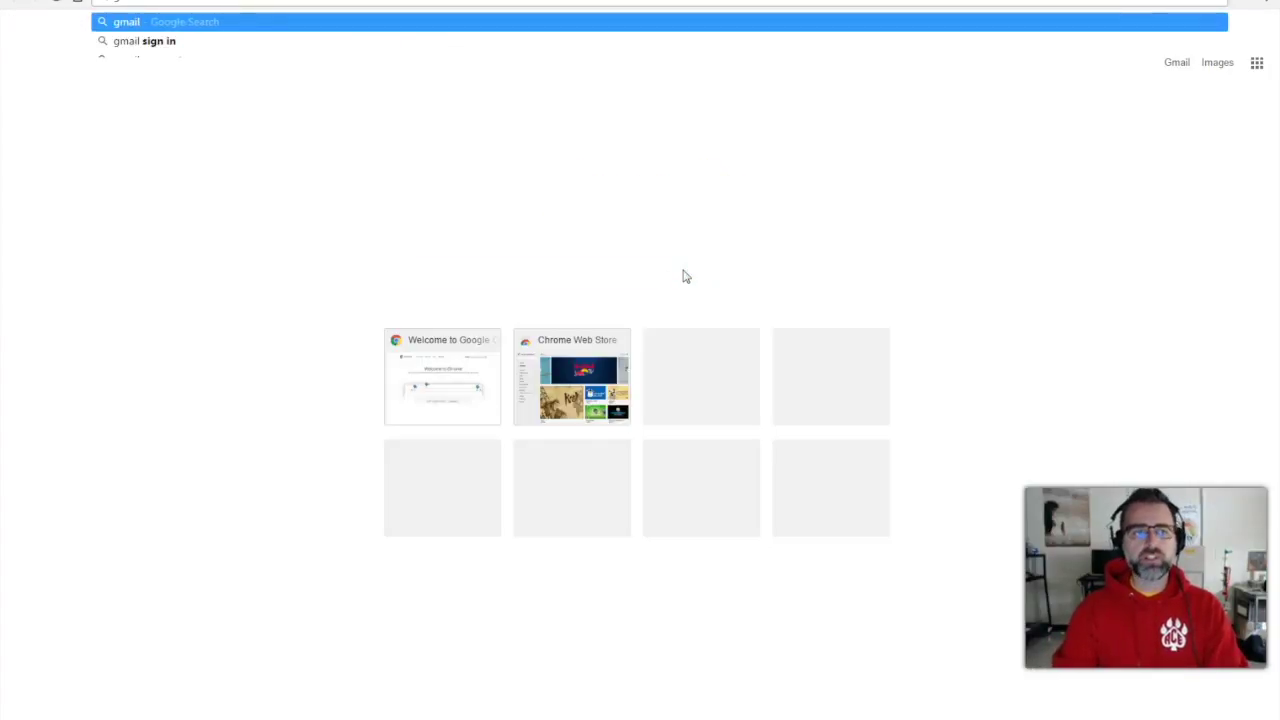
key("Return")
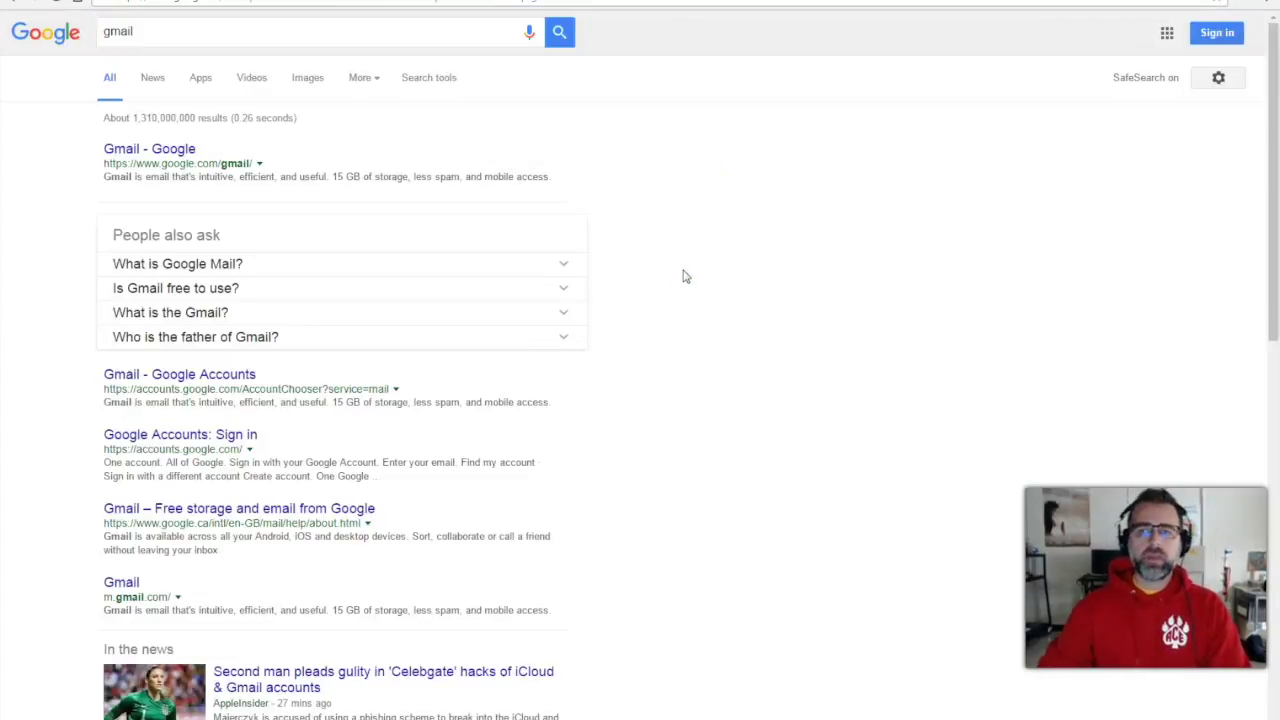
left_click(165, 148)
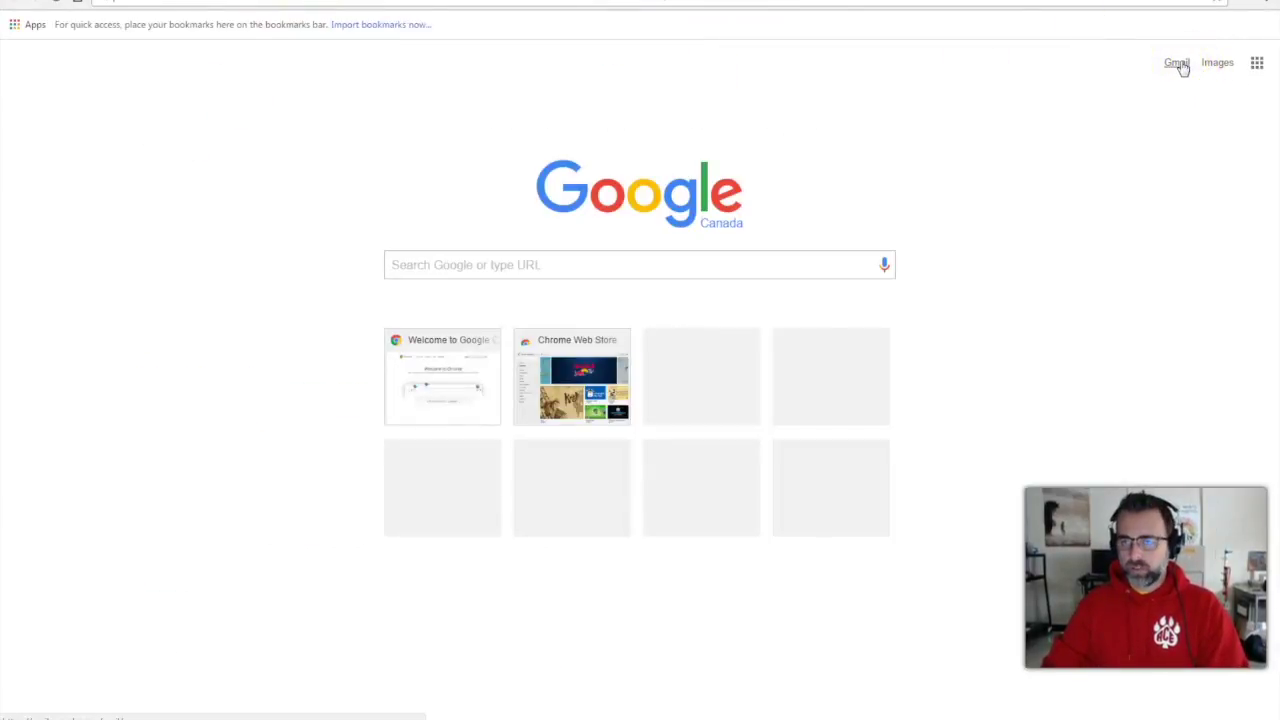
left_click(1177, 63)
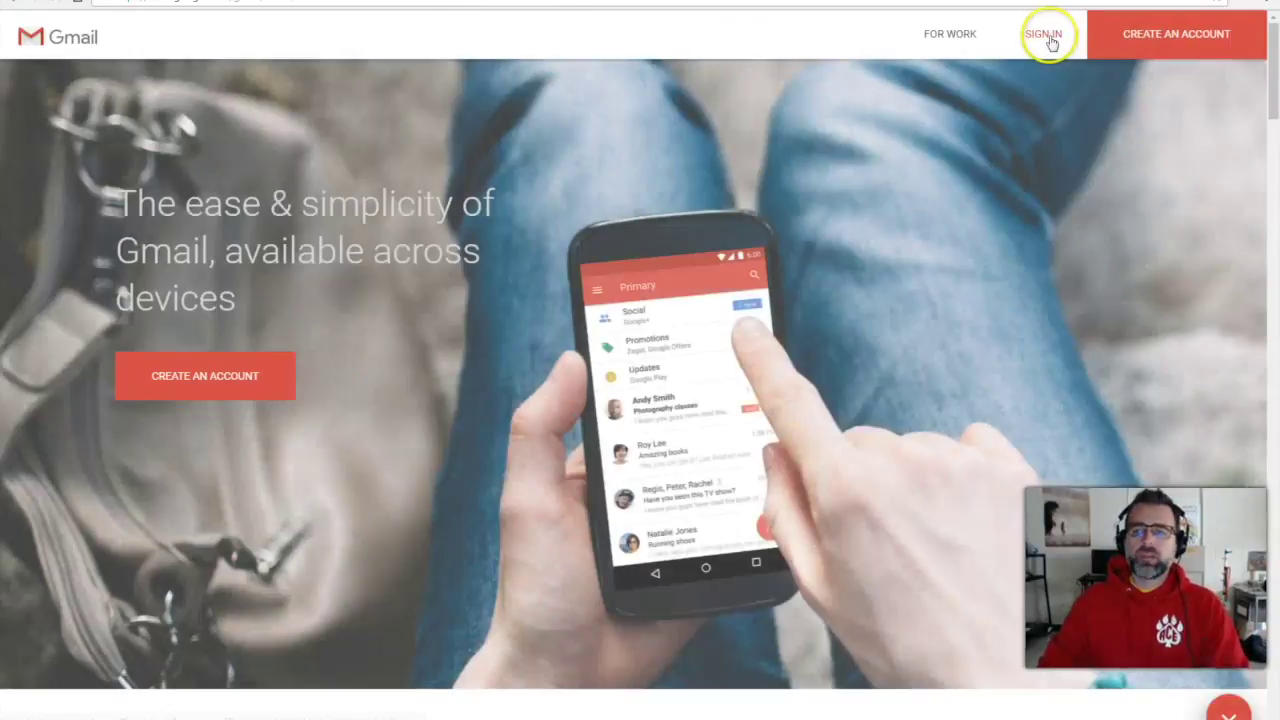
- Start Gmail sign-in and begin entering the school account email
left_click(1050, 40)
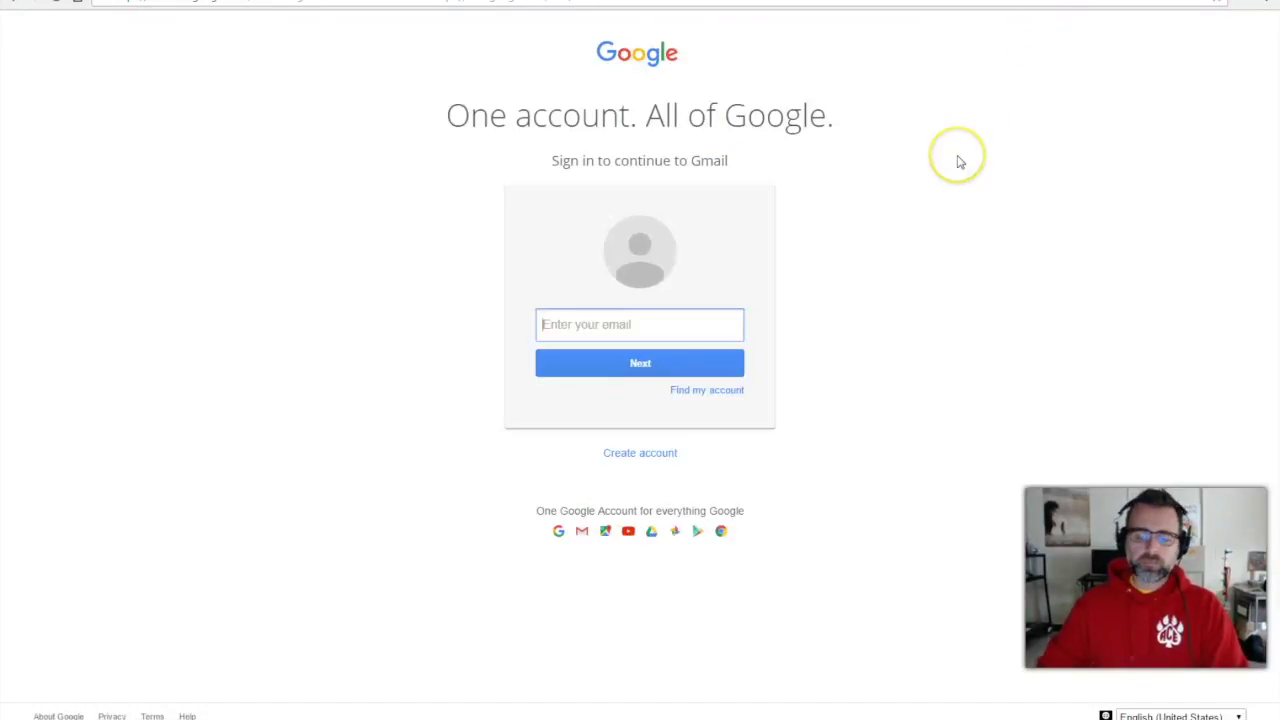
type("P")
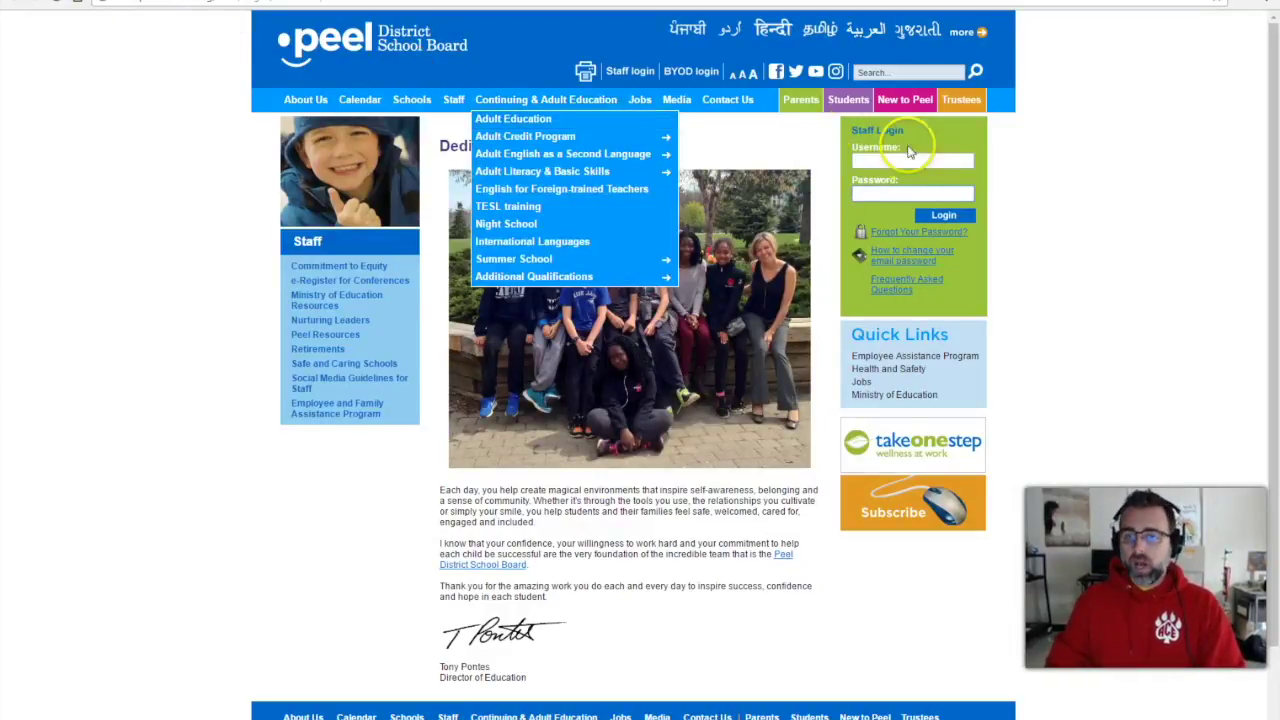
- Select the Staff Login password field, then go to the BYOD login portal
left_click(887, 196)
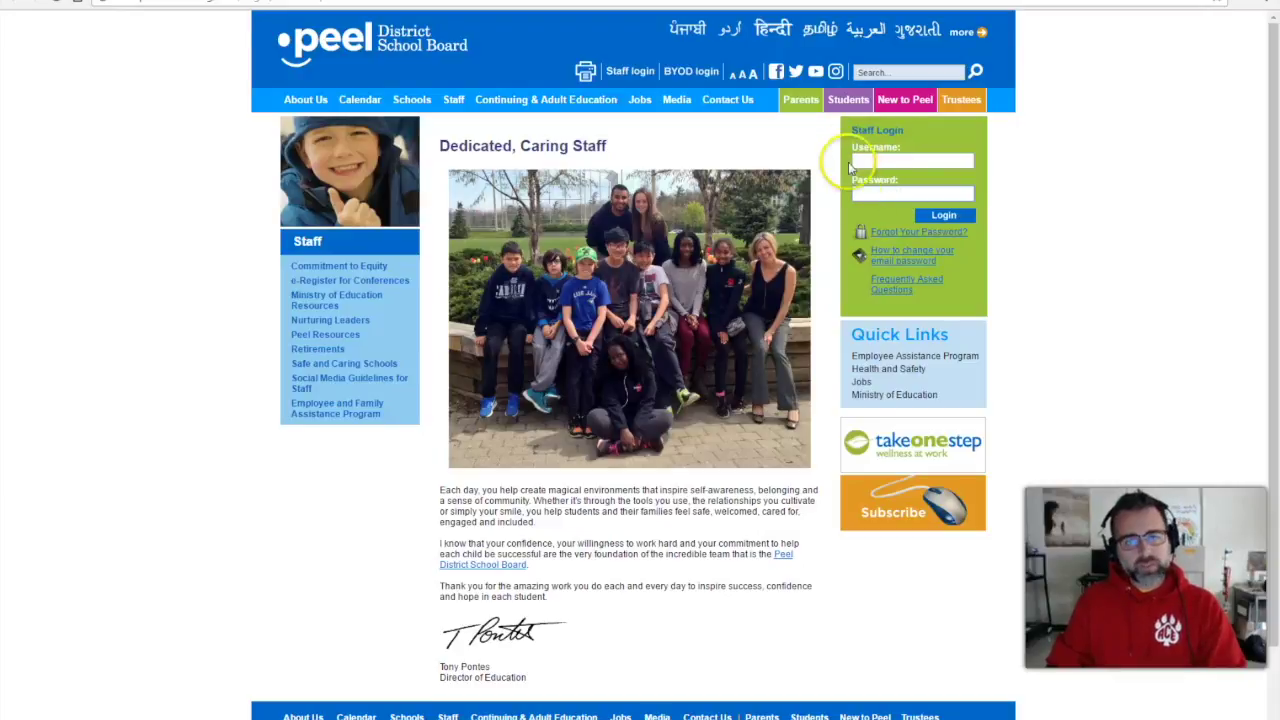
left_click(685, 72)
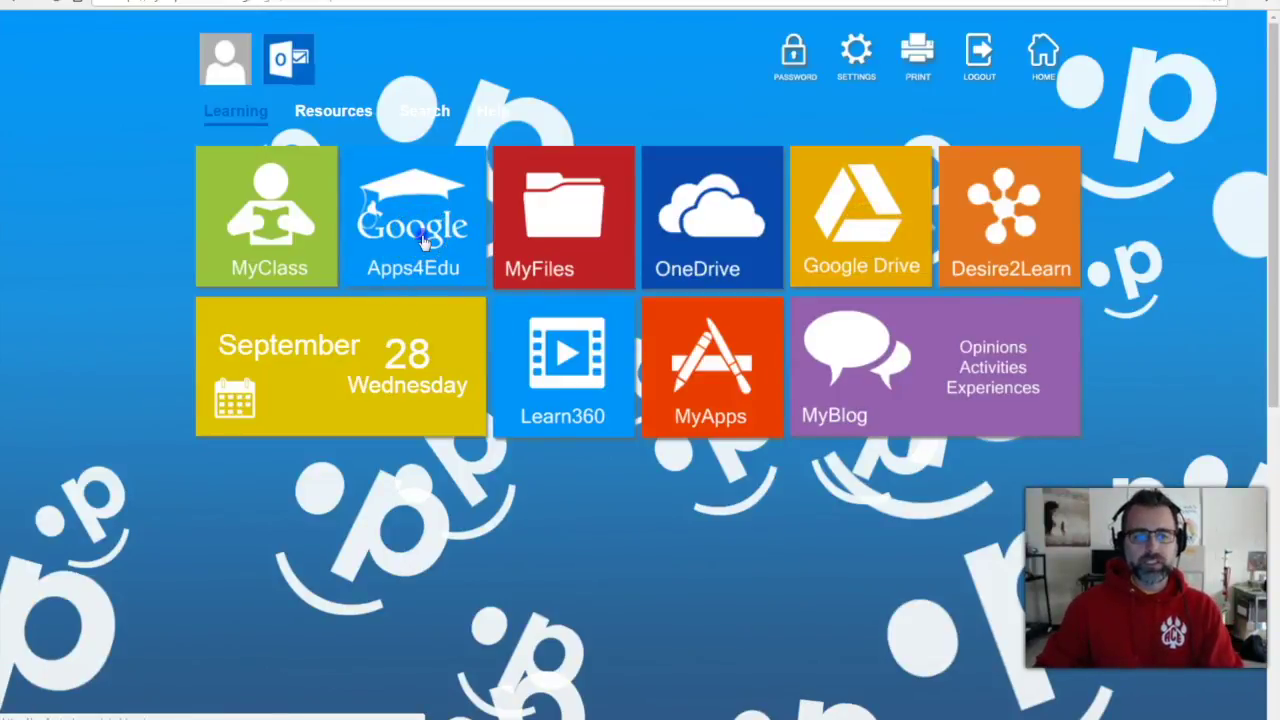
- Open the Google Apps4Edu tile to show the school inbox with 214 unread messages
left_click(423, 242)
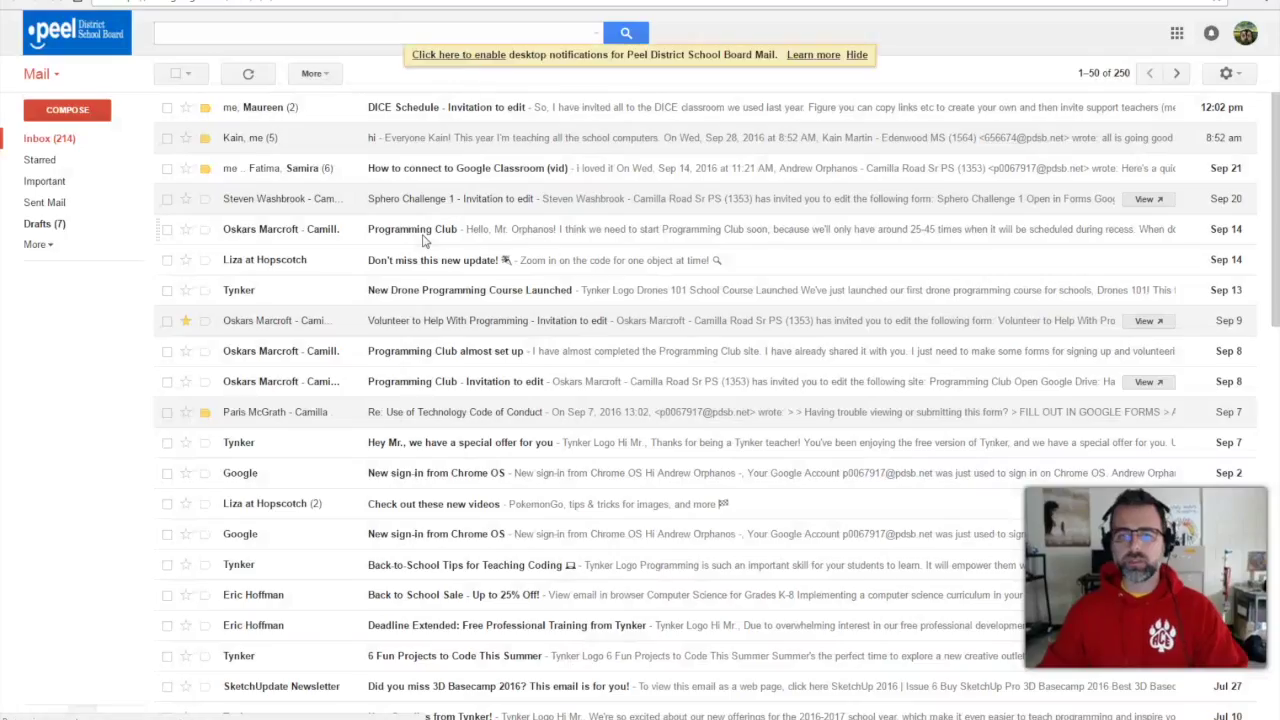